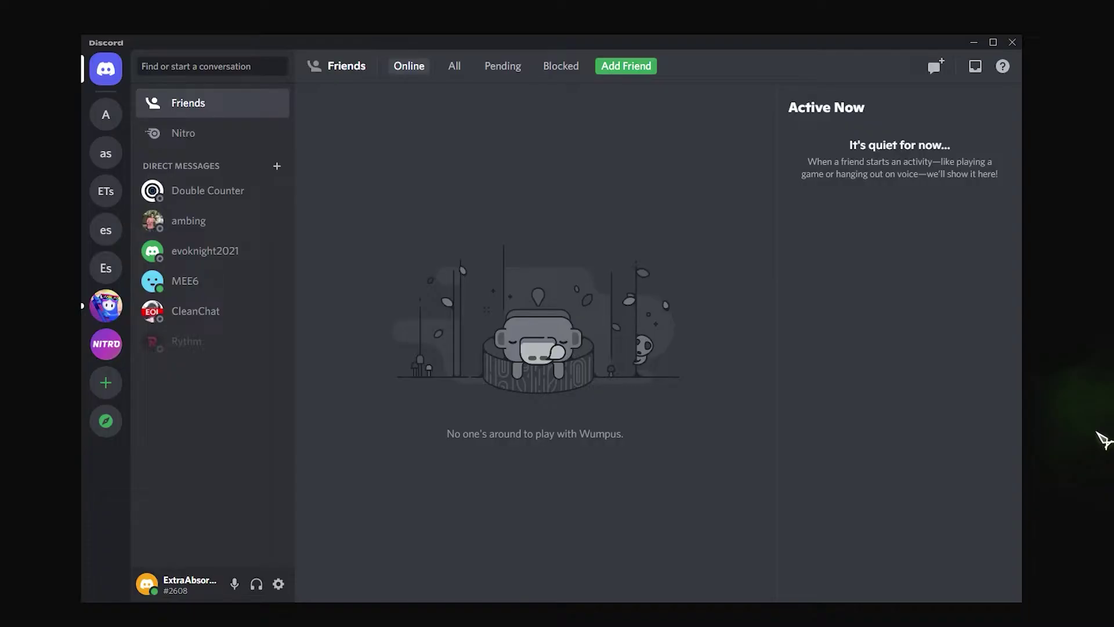
- Browse the Fall Guys rules and news channels, then open Registered Games under Activity Privacy
left_click(105, 305)
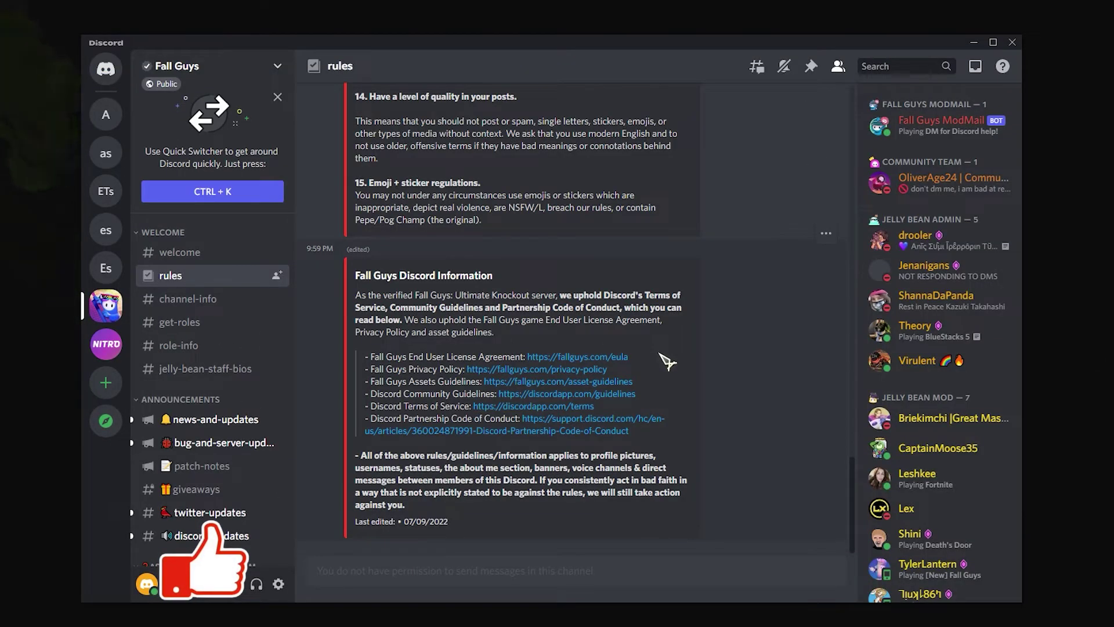
left_click(224, 427)
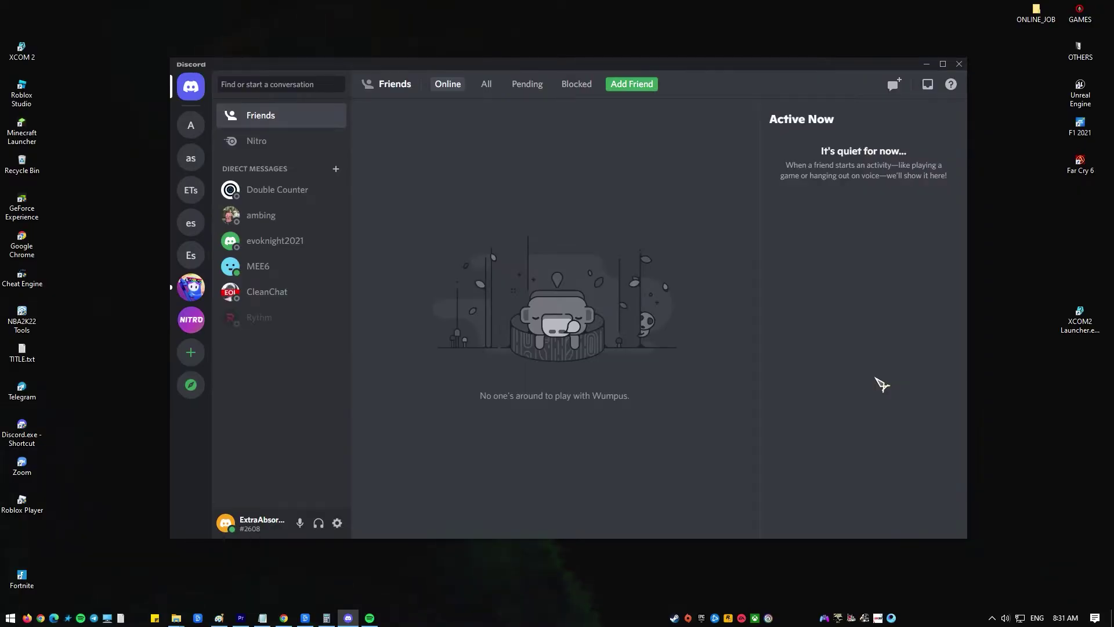
left_click(338, 525)
scroll(339, 276, "down", 3)
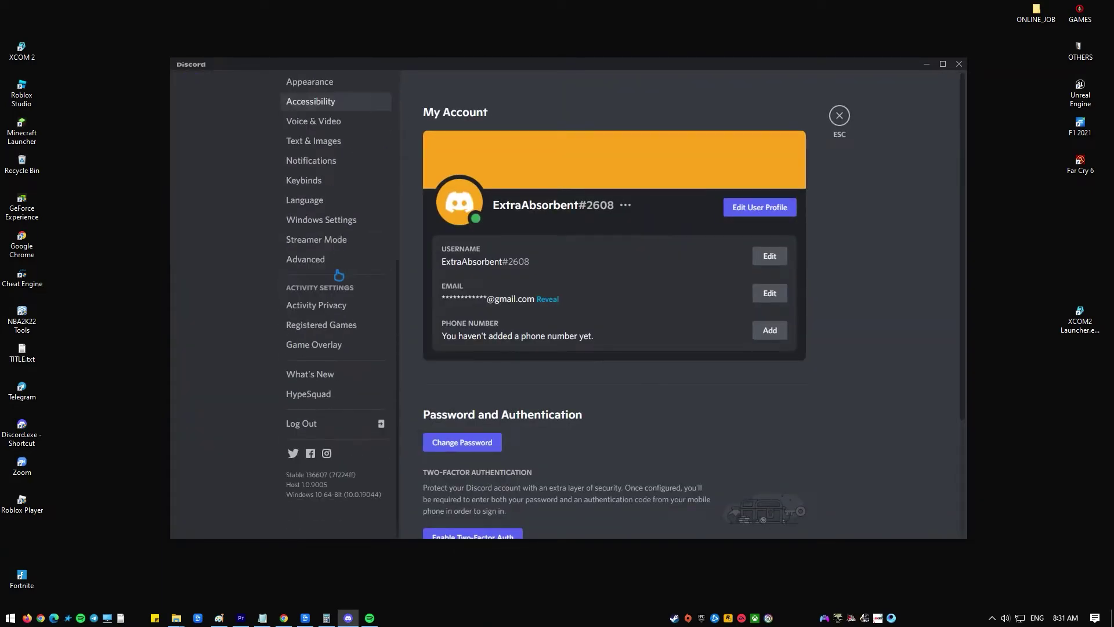
left_click(339, 308)
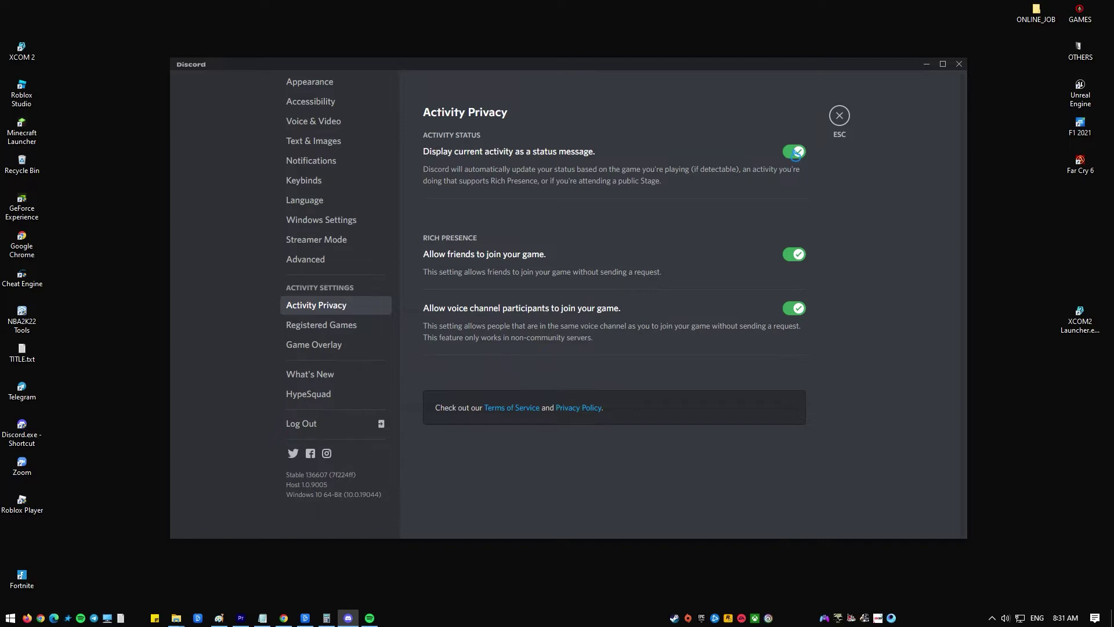
left_click(353, 331)
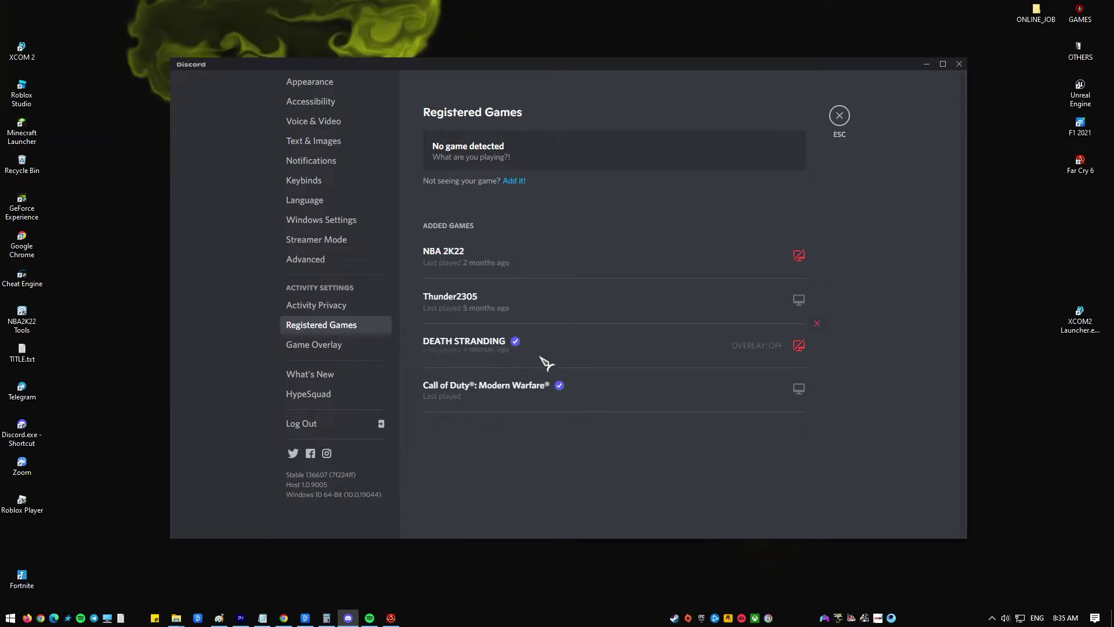
- Add the undetected FarCry®6 to Discord's Registered Games using 'Add it!'
left_click(515, 181)
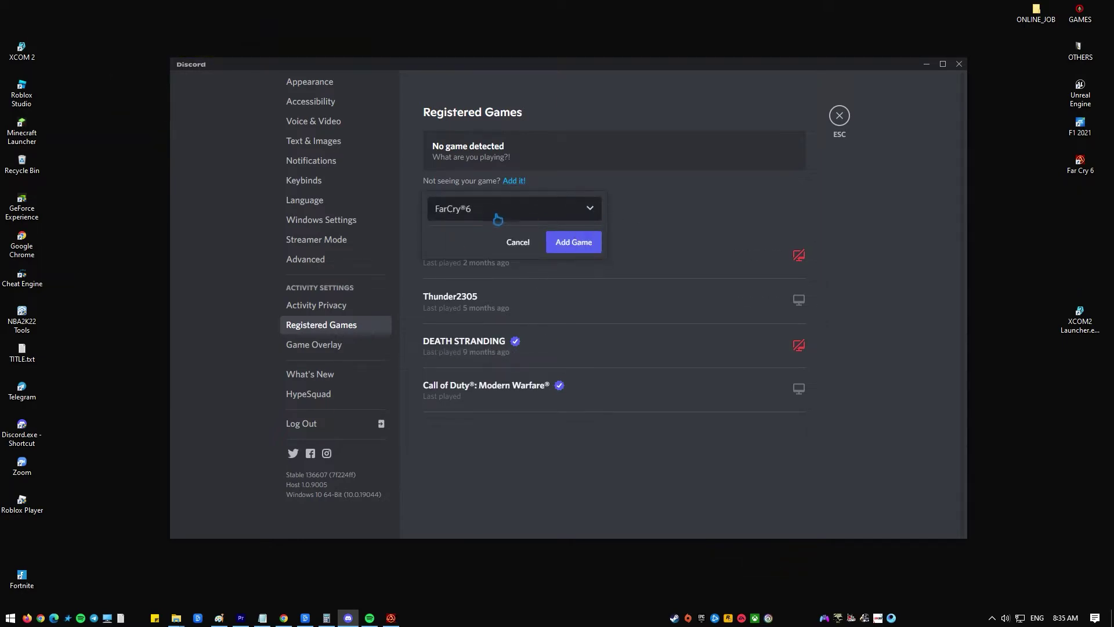
left_click(575, 248)
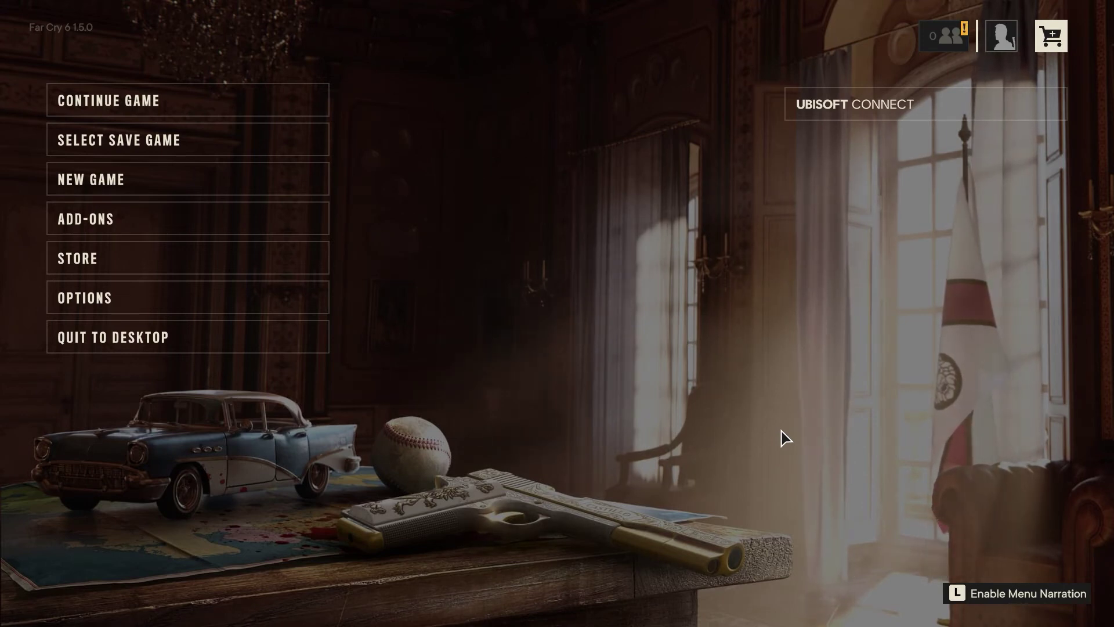
- Make Far Cry 6 windowed with Alt+Enter and nudge its window to the right
key("alt+Return")
mouse_move(468, 89)
left_mouse_down()
mouse_move(634, 13)
mouse_move(614, 17)
left_mouse_up()
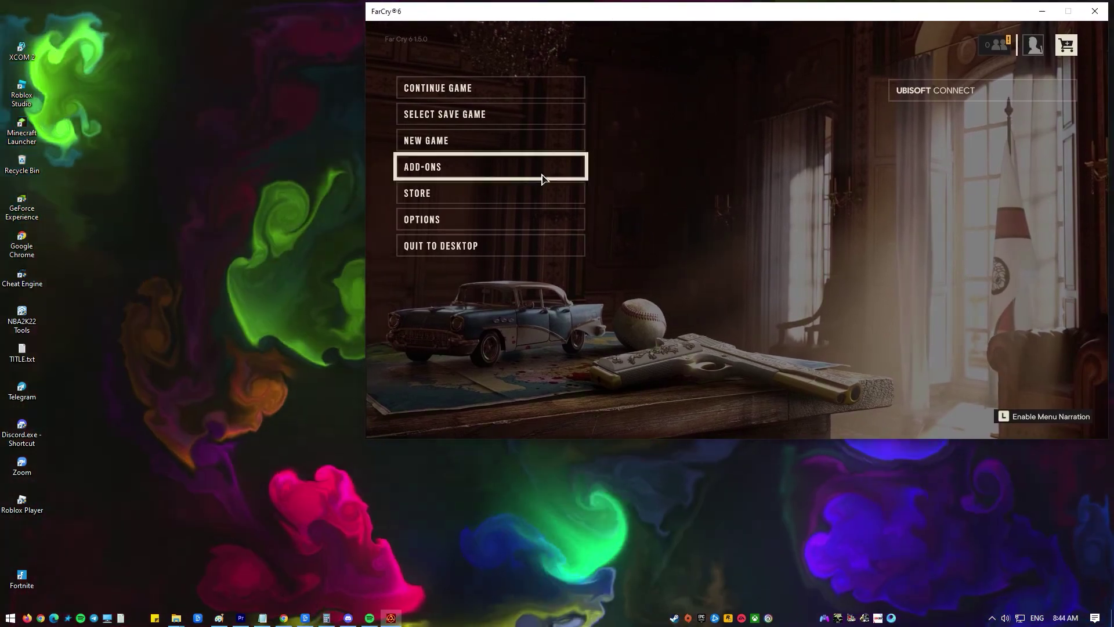
- Bring Discord to the front and go to Registered Games in User Settings
left_click(347, 618)
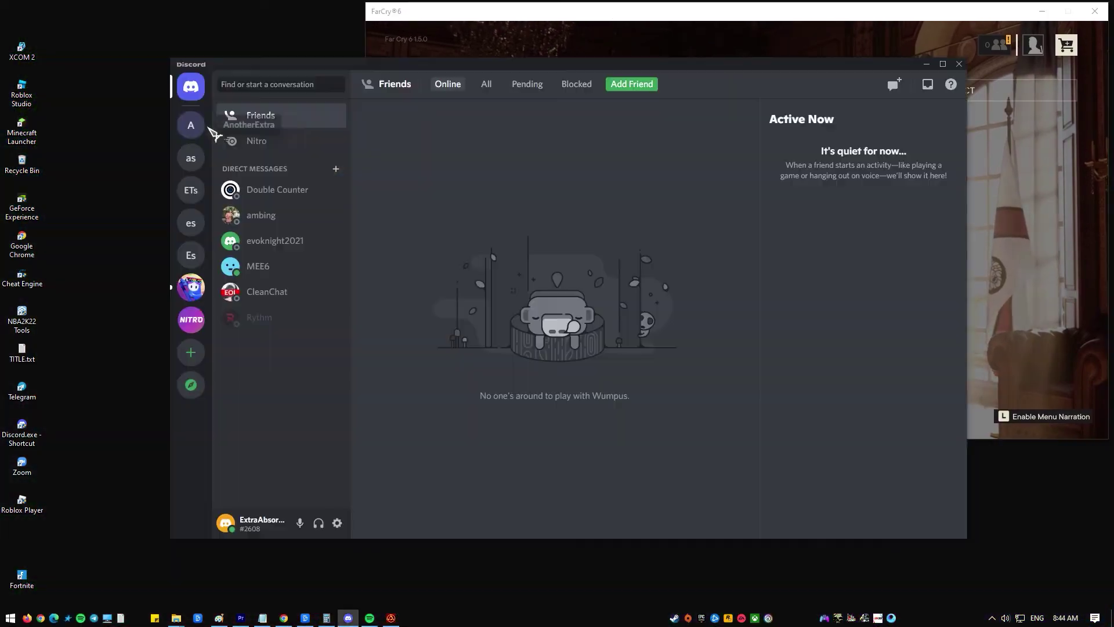
left_click(335, 529)
scroll(348, 383, "down", 5)
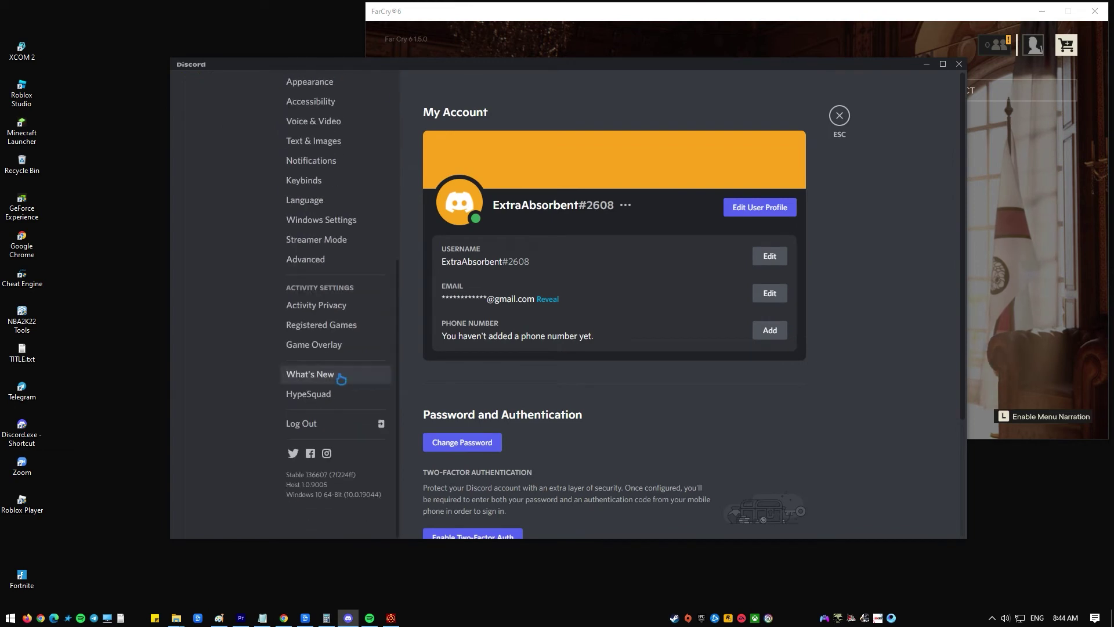
left_click(327, 306)
left_click(344, 331)
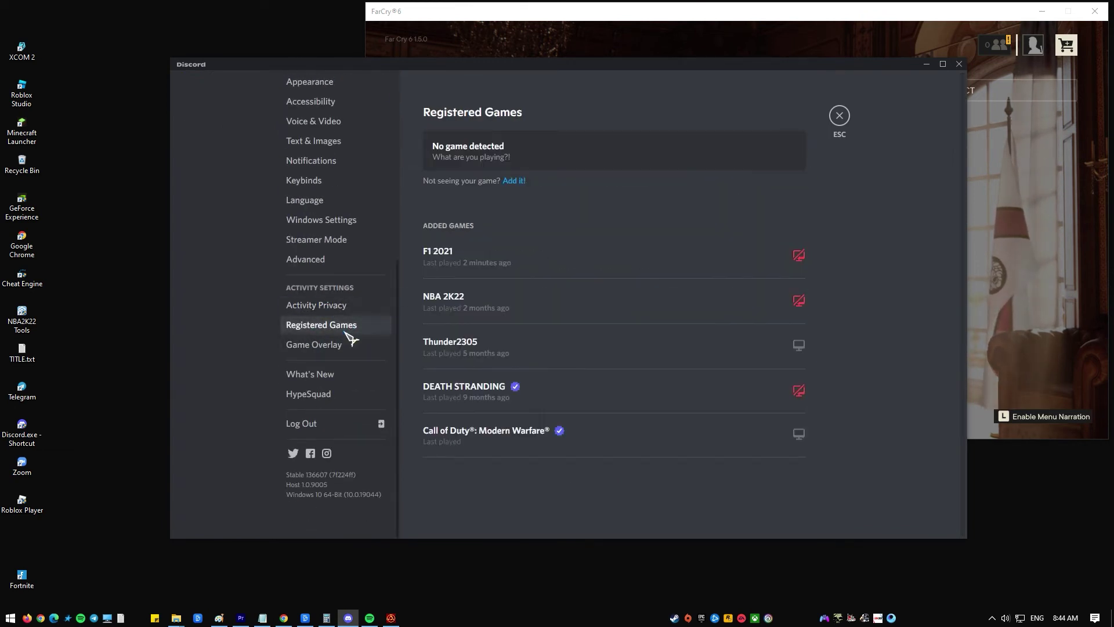
- Register FarCry®6 as an added game and return to the Discord home screen
left_click(513, 181)
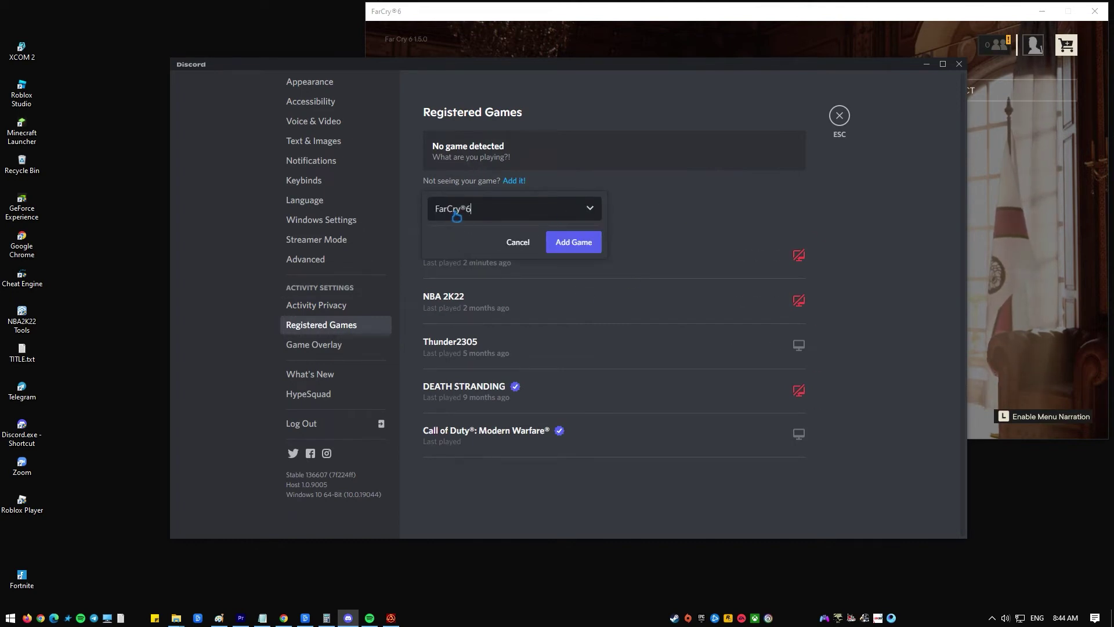
left_click(577, 244)
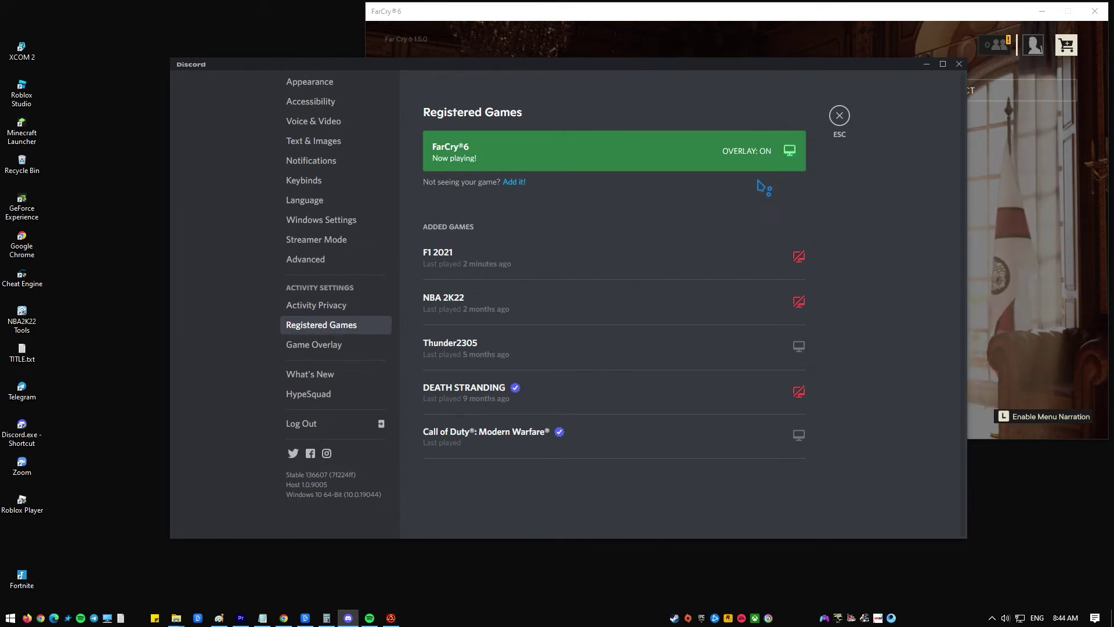
left_click(839, 116)
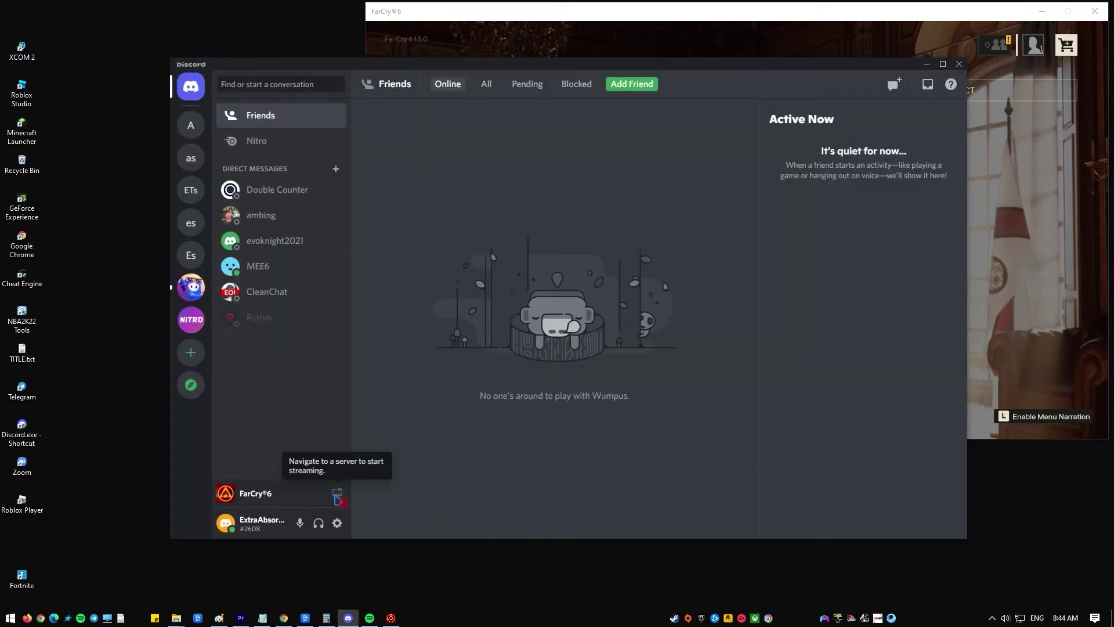
- Try to Go Live with FarCry®6, which requires joining a server first
left_click(341, 495)
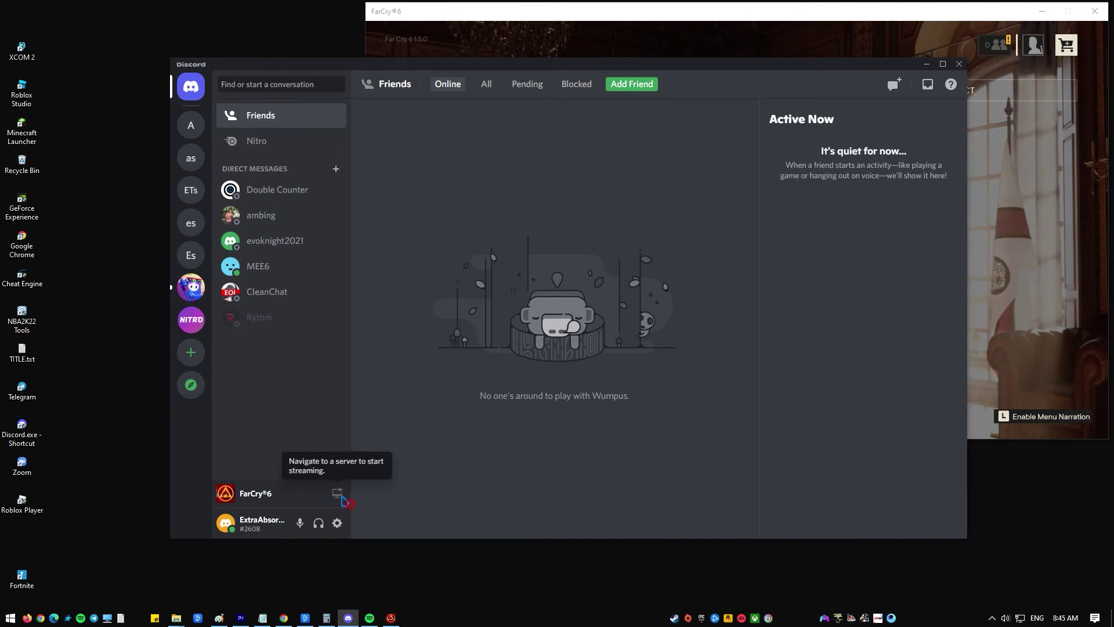